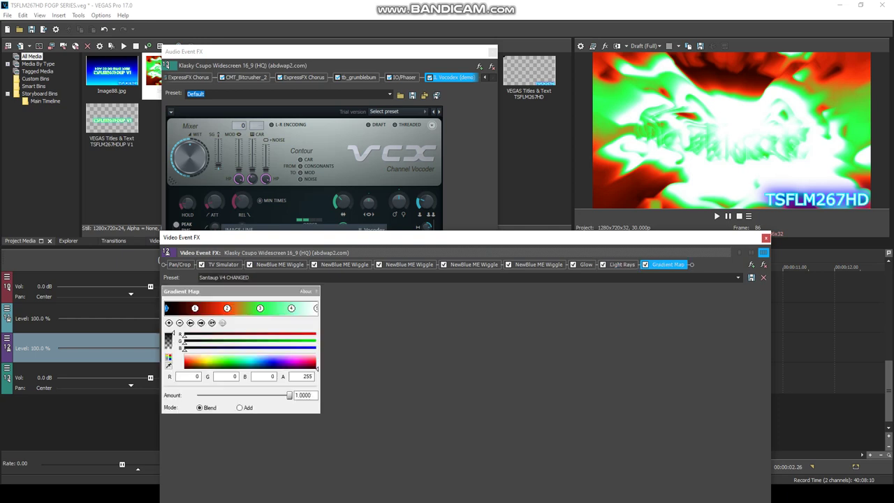
Examine the colour stops of the Gradient Map effect one after another.
{"action": "left_click", "coordinate": [201, 323]}
{"action": "left_click", "coordinate": [202, 323]}
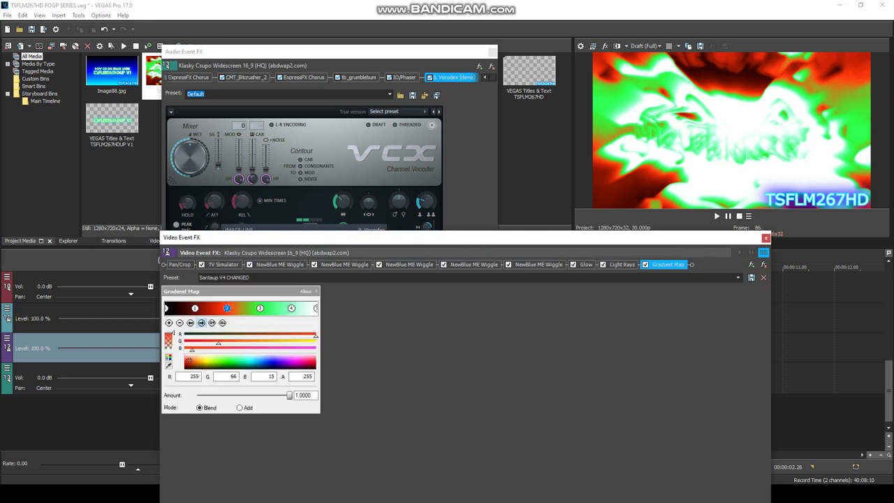
{"action": "left_click", "coordinate": [201, 323]}
{"action": "left_click", "coordinate": [201, 322]}
{"action": "left_click", "coordinate": [202, 323]}
Load the Clearer preset in the Vocodex effect and set its carrier tone to Machine.
{"action": "left_click", "coordinate": [395, 111]}
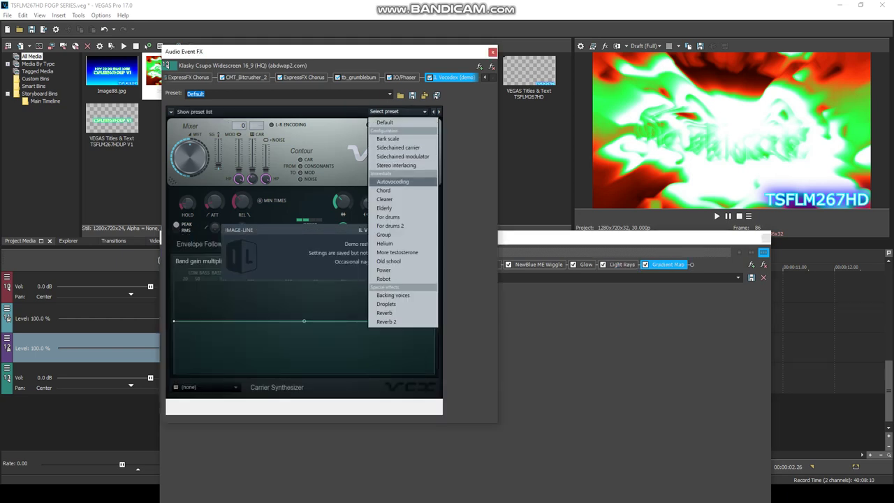
{"action": "left_click", "coordinate": [395, 199]}
{"action": "left_click", "coordinate": [207, 387]}
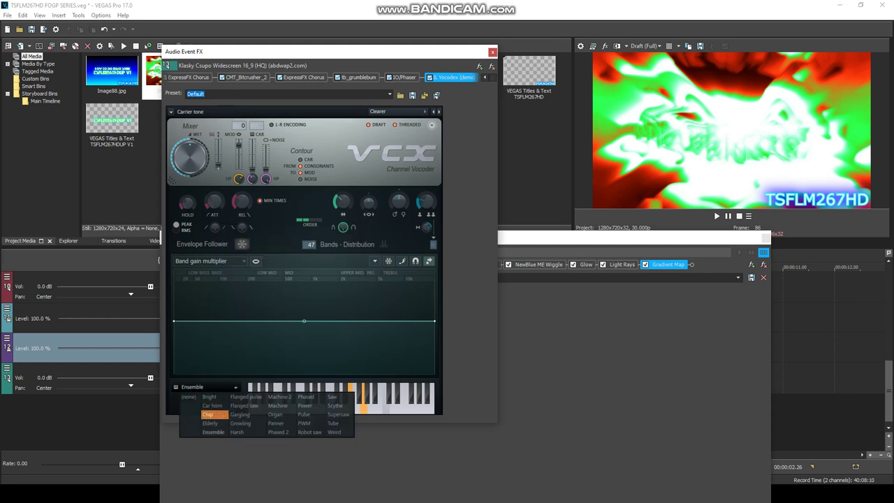
{"action": "left_click", "coordinate": [281, 413]}
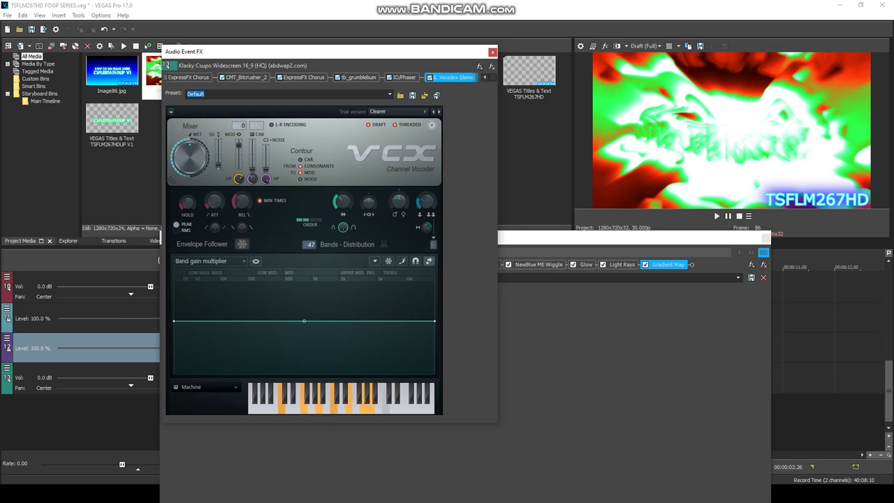
Turn Vocodex's green bandwidth knob up to maximum while the clip plays, and stop playback.
{"action": "left_click", "coordinate": [716, 216]}
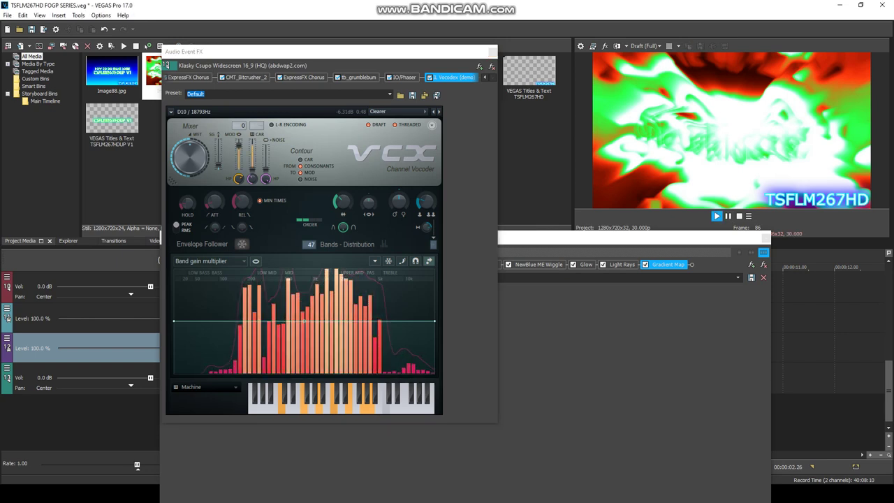
{"action": "left_click_drag", "start_coordinate": [343, 202], "coordinate": [333, 167]}
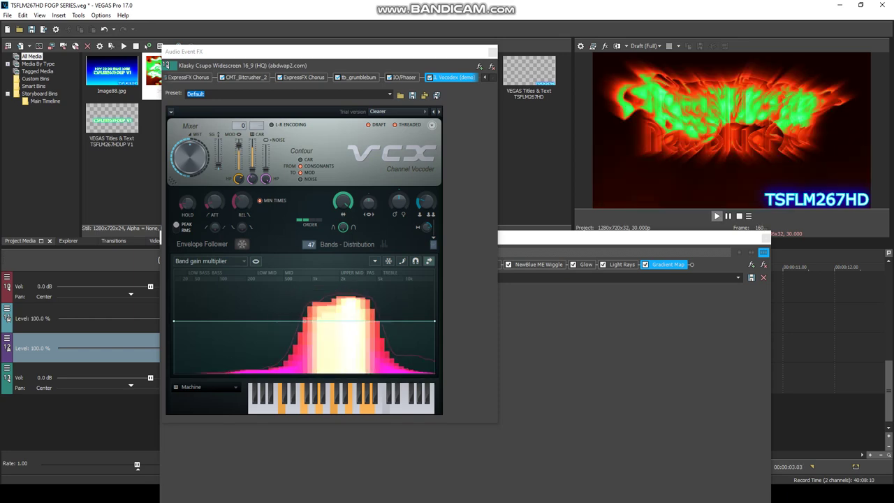
{"action": "key", "text": "space"}
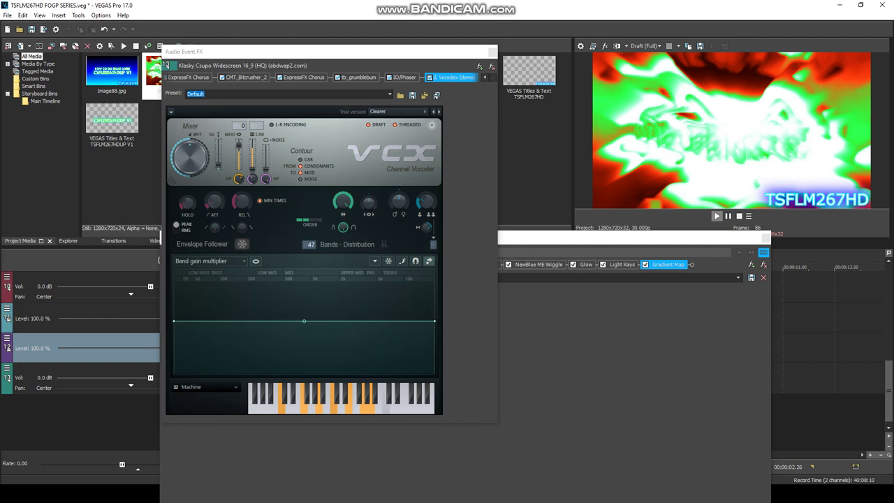
Audition the clip repeatedly with the Machine carrier tone and widened bands.
{"action": "key", "text": "space"}
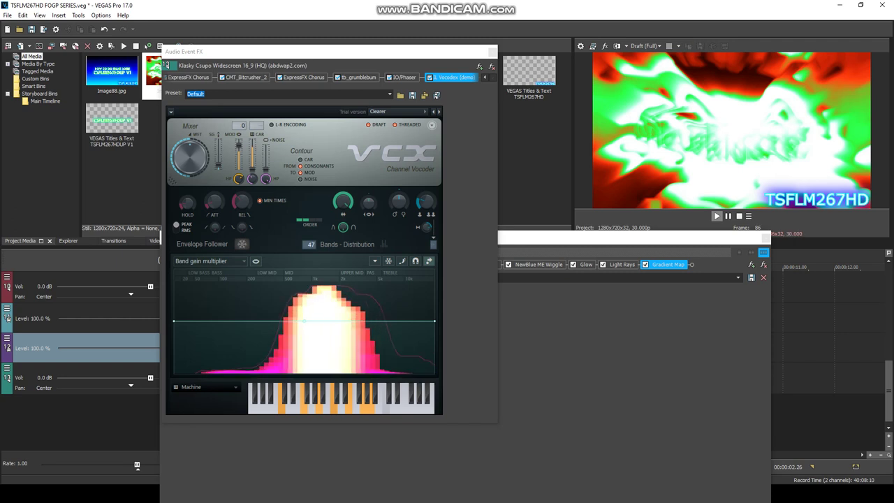
{"action": "key", "text": "space"}
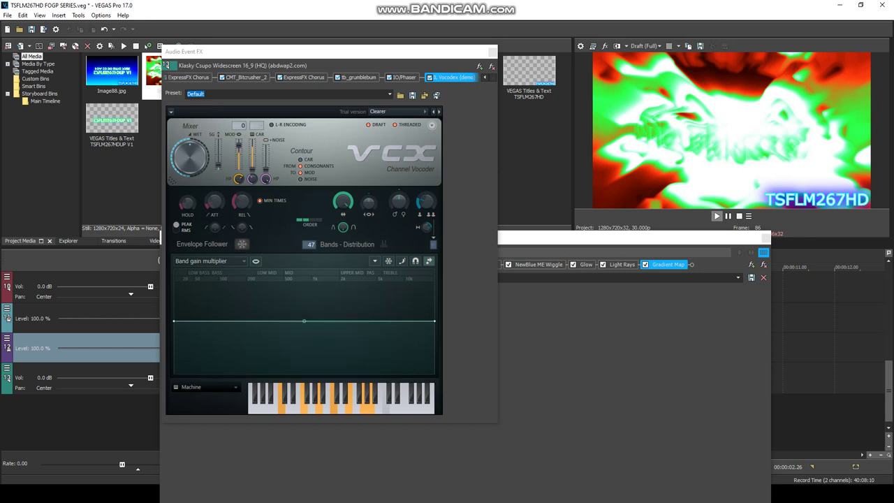
{"action": "key", "text": "space"}
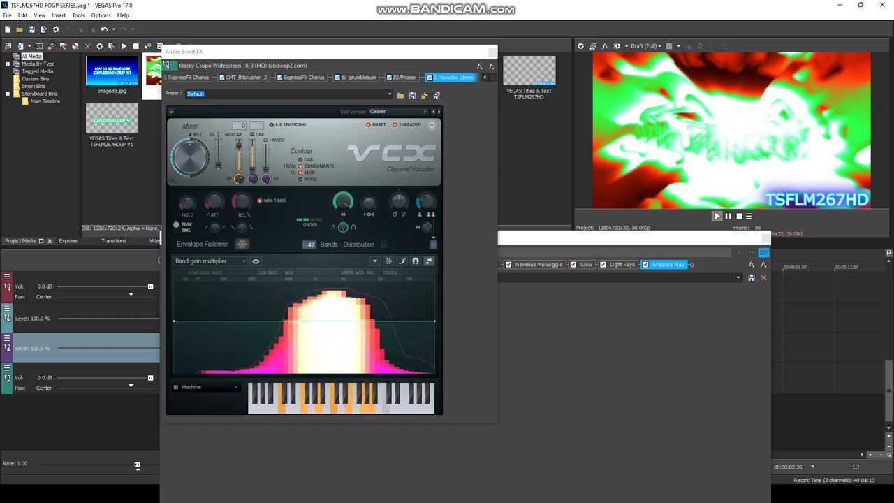
{"action": "key", "text": "space"}
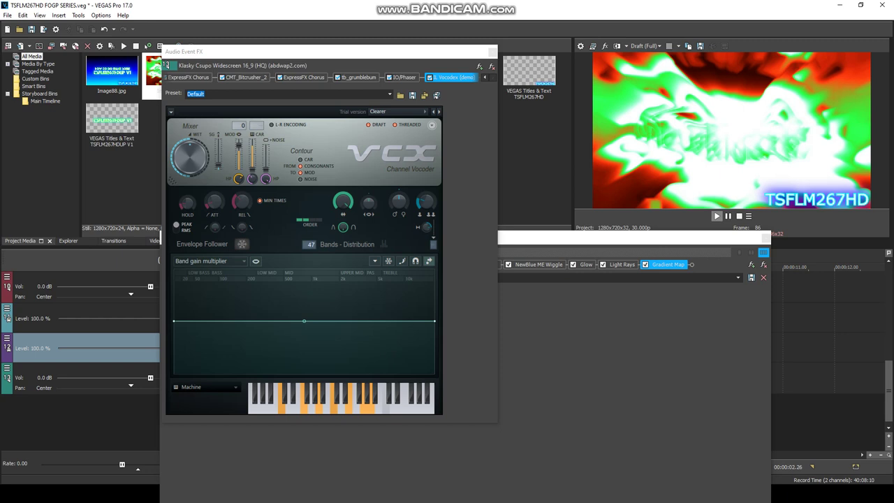
{"action": "key", "text": "space"}
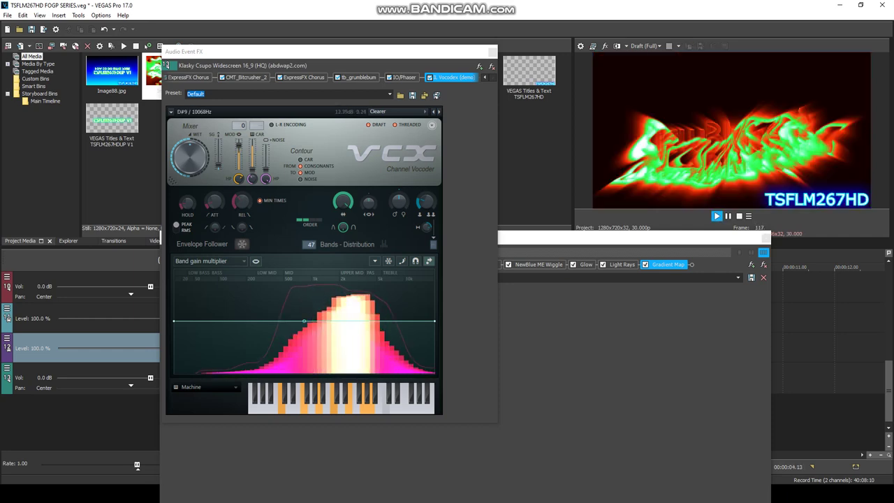
Try the Ensemble carrier tone in Vocodex and play the clip to hear it.
{"action": "left_click", "coordinate": [206, 387]}
{"action": "left_click", "coordinate": [214, 433]}
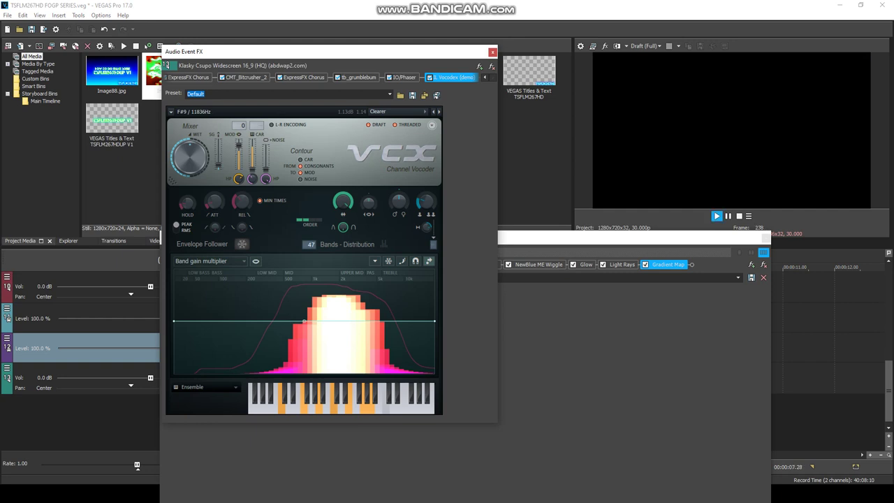
{"action": "left_click", "coordinate": [717, 216]}
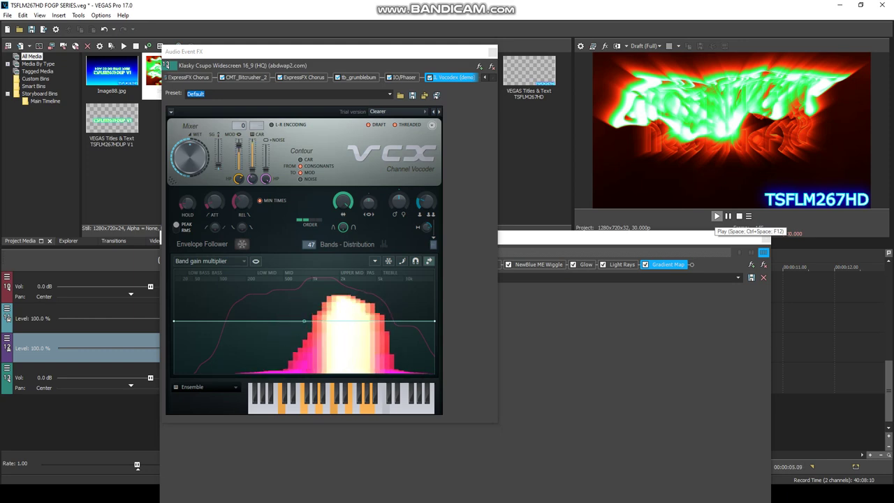
{"action": "key", "text": "space"}
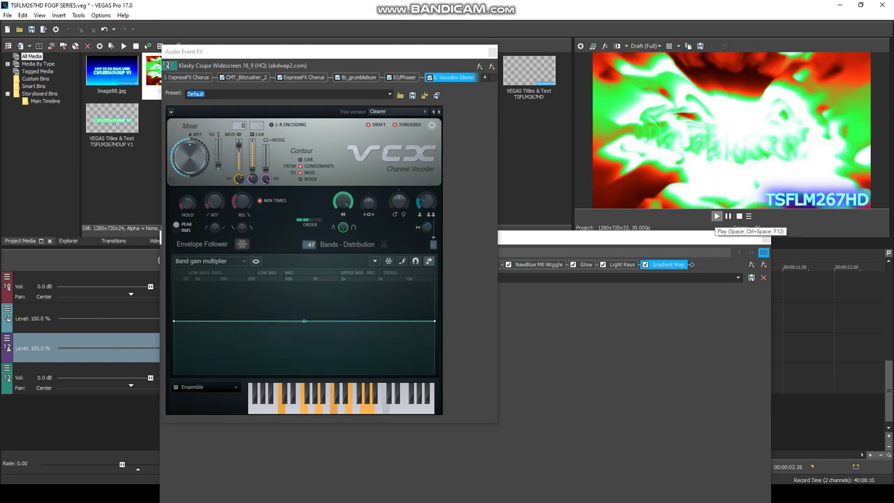
{"action": "left_click", "coordinate": [716, 216]}
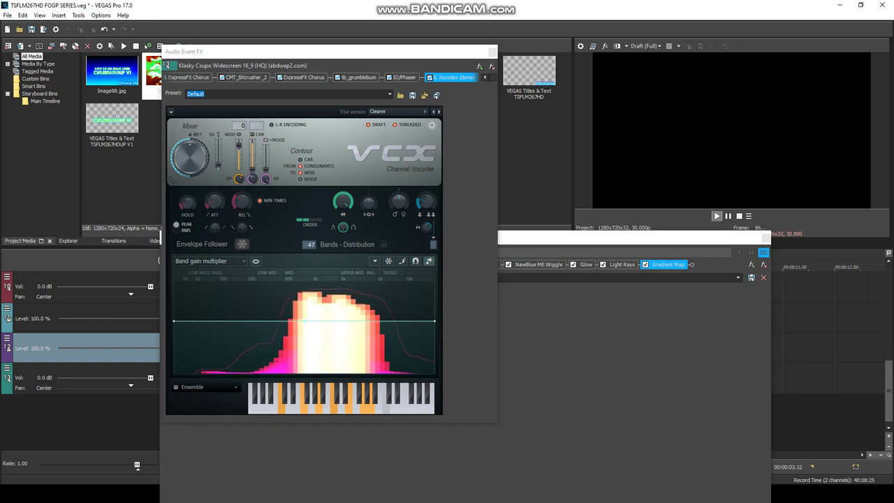
Stop playback and close the Video Event FX window, leaving only the audio effects window open.
{"action": "key", "text": "space"}
{"action": "left_click_drag", "start_coordinate": [527, 238], "coordinate": [435, 367]}
{"action": "left_click", "coordinate": [675, 367]}
Review the settings of the first audio effects in the chain, from eFX Compressor to CMT_Bitcrusher_2.
{"action": "left_click", "coordinate": [192, 77]}
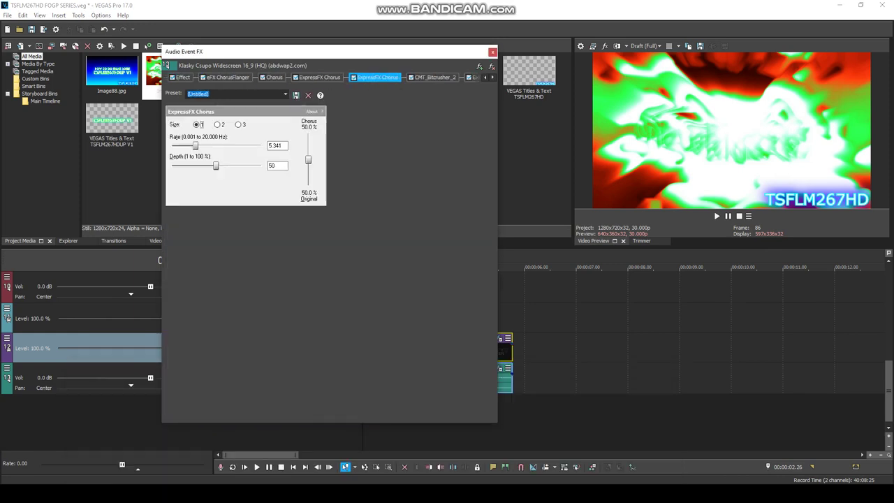
{"action": "left_click", "coordinate": [485, 77]}
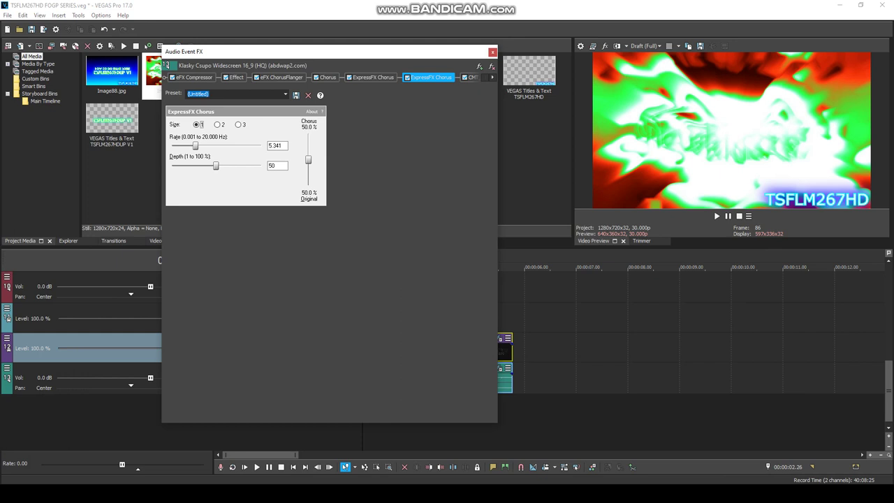
{"action": "left_click", "coordinate": [194, 77]}
{"action": "left_click", "coordinate": [236, 78]}
{"action": "left_click", "coordinate": [282, 77]}
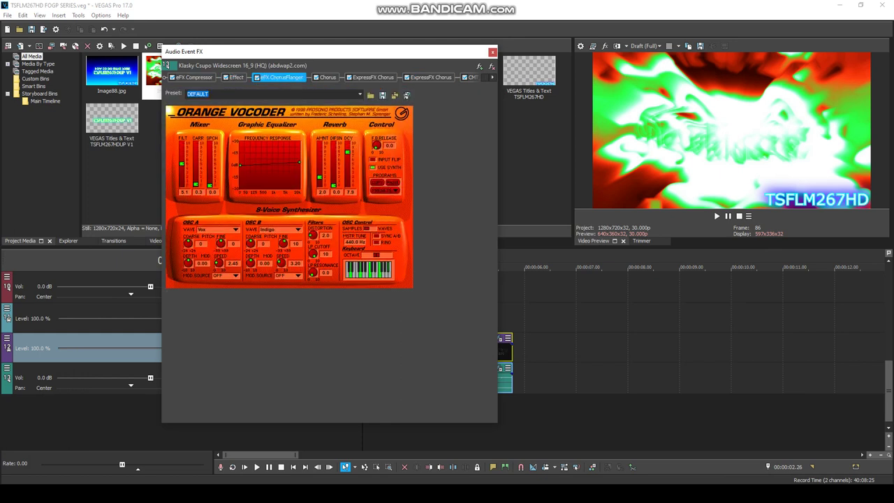
{"action": "left_click", "coordinate": [328, 78]}
{"action": "left_click", "coordinate": [373, 78]}
{"action": "left_click", "coordinate": [431, 78]}
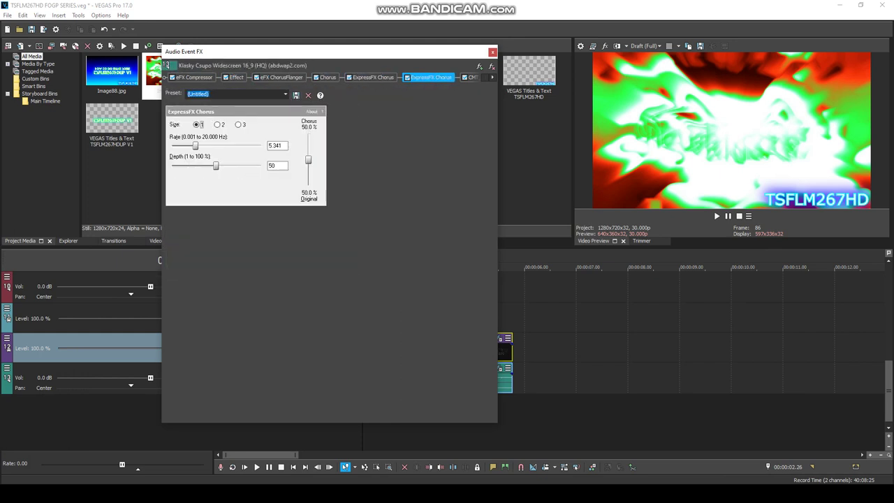
{"action": "left_click", "coordinate": [471, 78]}
Review the last effects in the audio chain: ExpressFX Chorus, tb_grumblebum, IO/Phaser and IL Vocodex.
{"action": "left_click", "coordinate": [492, 78]}
{"action": "left_click", "coordinate": [492, 77]}
{"action": "left_click", "coordinate": [493, 78]}
{"action": "left_click", "coordinate": [493, 77]}
{"action": "left_click", "coordinate": [303, 78]}
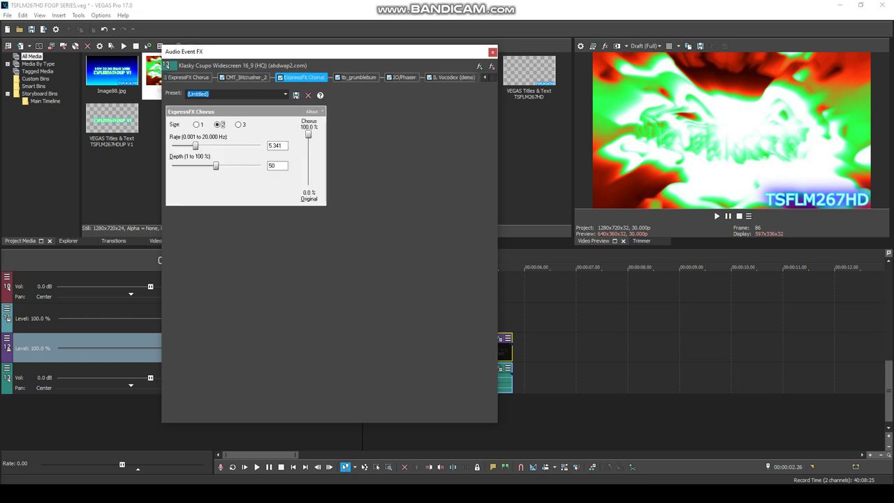
{"action": "left_click", "coordinate": [358, 78]}
{"action": "left_click", "coordinate": [402, 77]}
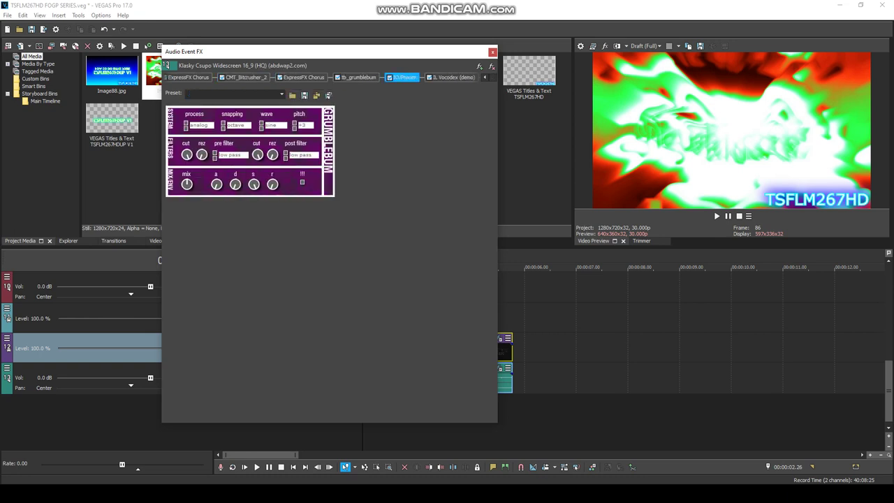
{"action": "left_click", "coordinate": [453, 77]}
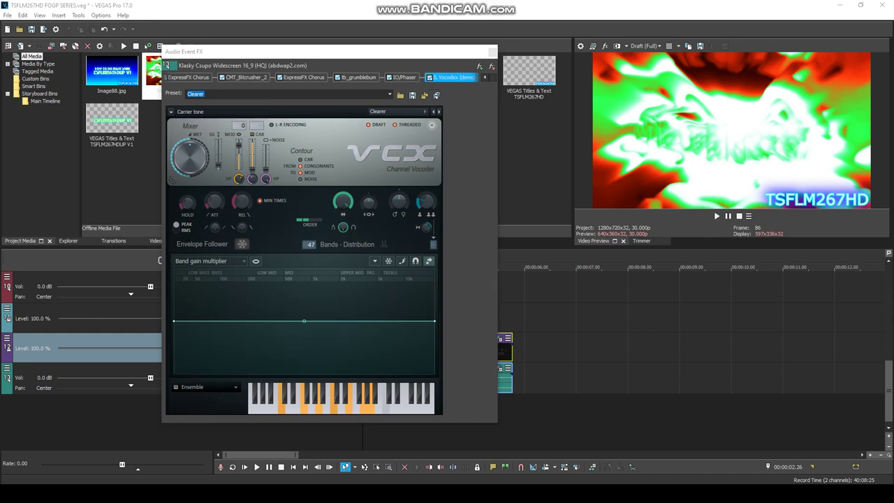
Try the Chip and Growling carrier tones in Vocodex while playing the clip.
{"action": "left_click", "coordinate": [209, 387]}
{"action": "left_click", "coordinate": [207, 414]}
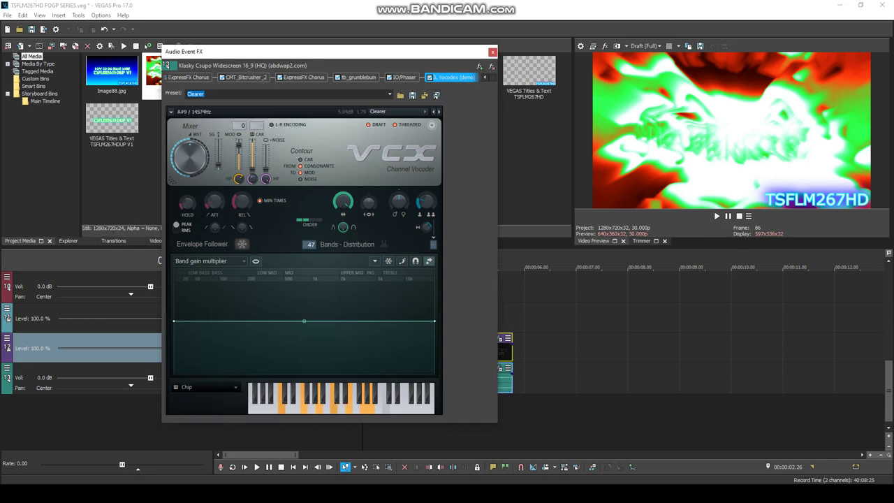
{"action": "left_click", "coordinate": [7, 317]}
{"action": "key", "text": "space"}
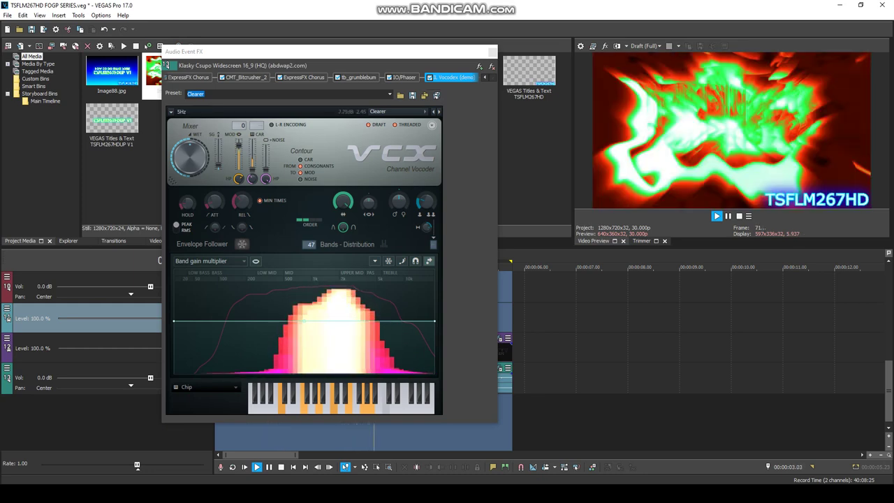
{"action": "left_click", "coordinate": [207, 387]}
{"action": "left_click", "coordinate": [246, 421]}
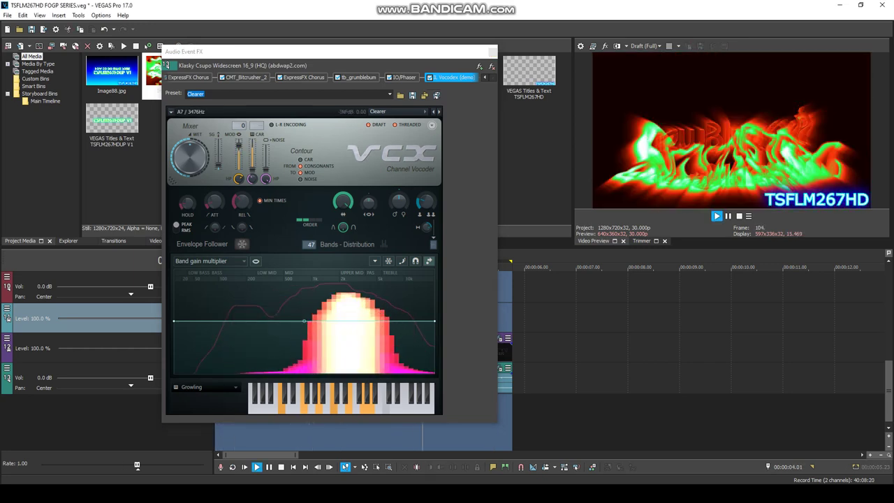
Try the Flanged saw and Ensemble carrier tones in Vocodex while playing the clip.
{"action": "left_click", "coordinate": [208, 387]}
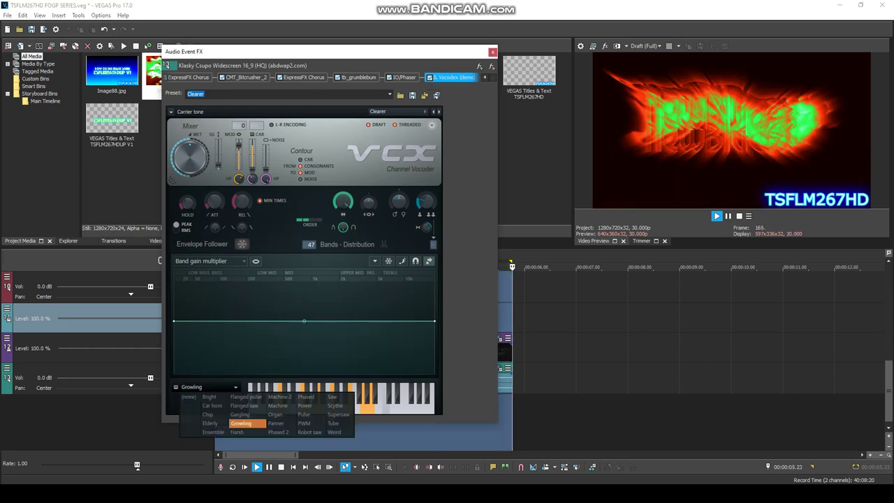
{"action": "left_click", "coordinate": [244, 405]}
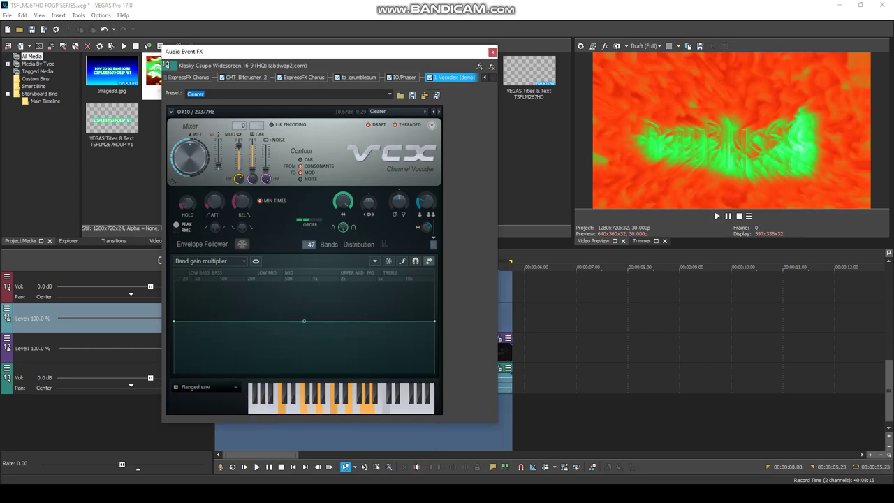
{"action": "left_click", "coordinate": [105, 296]}
{"action": "key", "text": "space"}
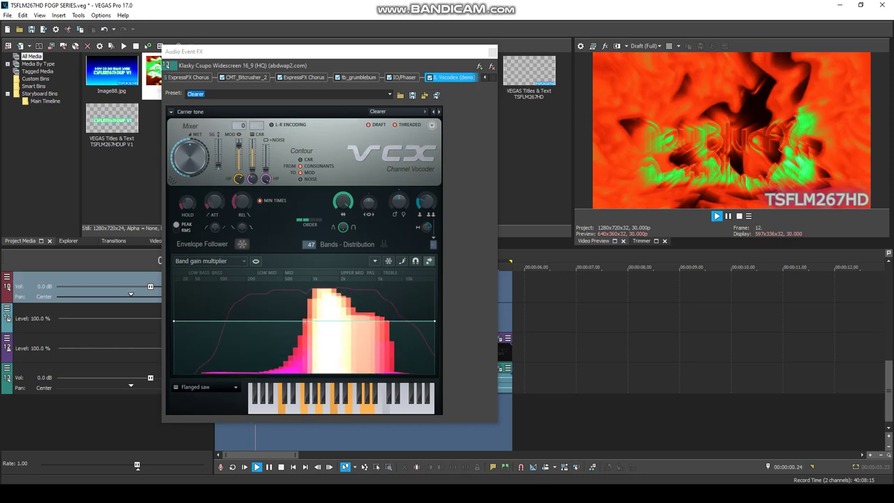
{"action": "left_click", "coordinate": [208, 387]}
{"action": "left_click", "coordinate": [213, 431]}
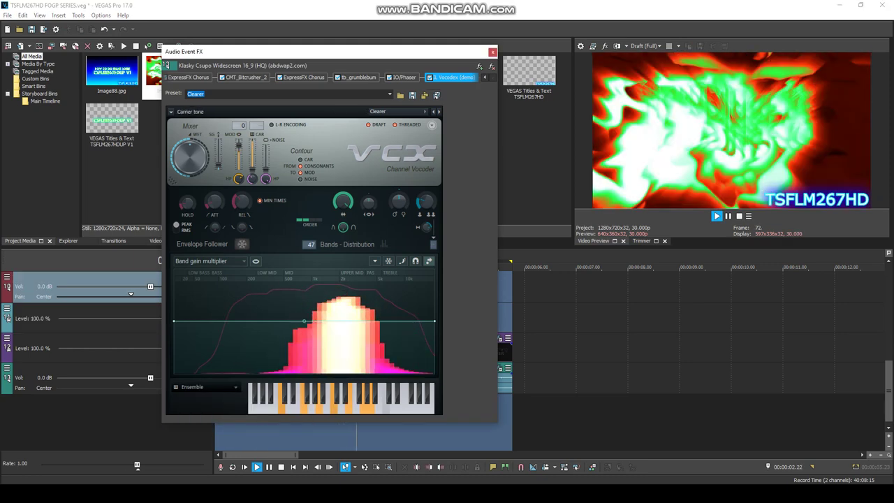
Turn the Vocodex envelope follower's REL knob up to maximum during playback, and stop playback.
{"action": "left_click", "coordinate": [207, 386]}
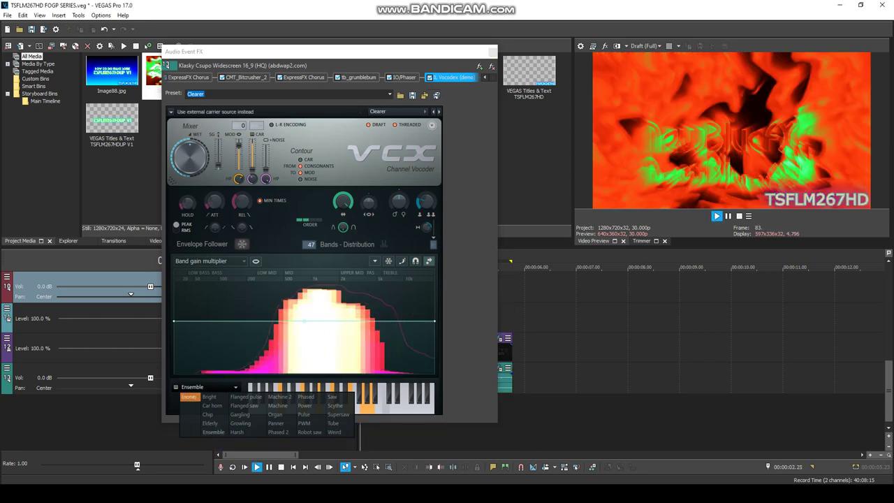
{"action": "left_click", "coordinate": [195, 387]}
{"action": "left_click_drag", "start_coordinate": [241, 202], "coordinate": [242, 160]}
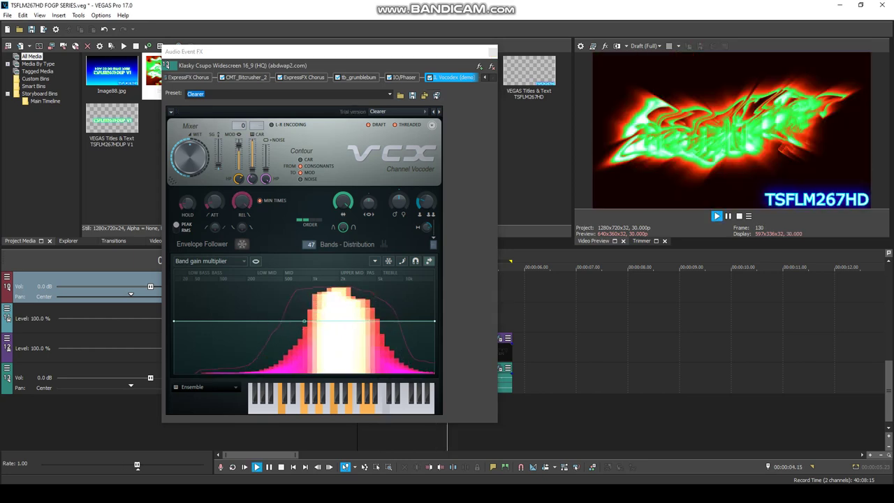
{"action": "key", "text": "space"}
Set the Vocodex carrier tone to Power and briefly play the clip to hear it.
{"action": "left_click", "coordinate": [207, 387]}
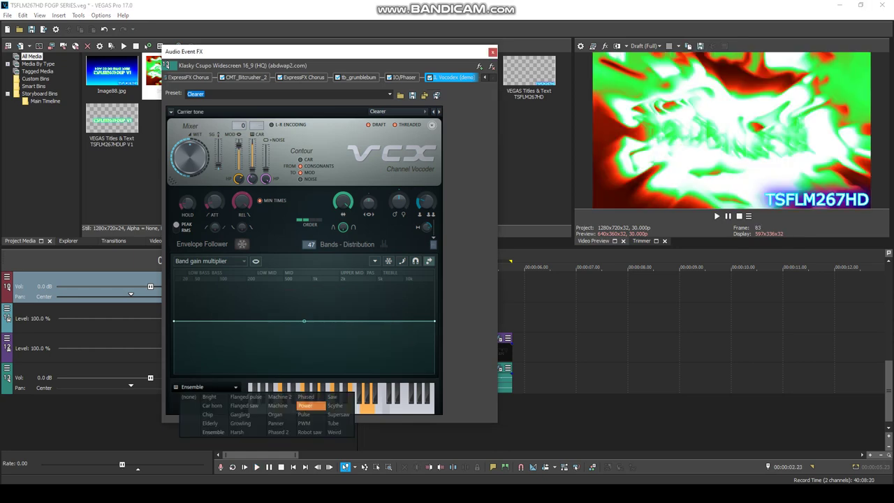
{"action": "left_click", "coordinate": [310, 405]}
{"action": "key", "text": "space"}
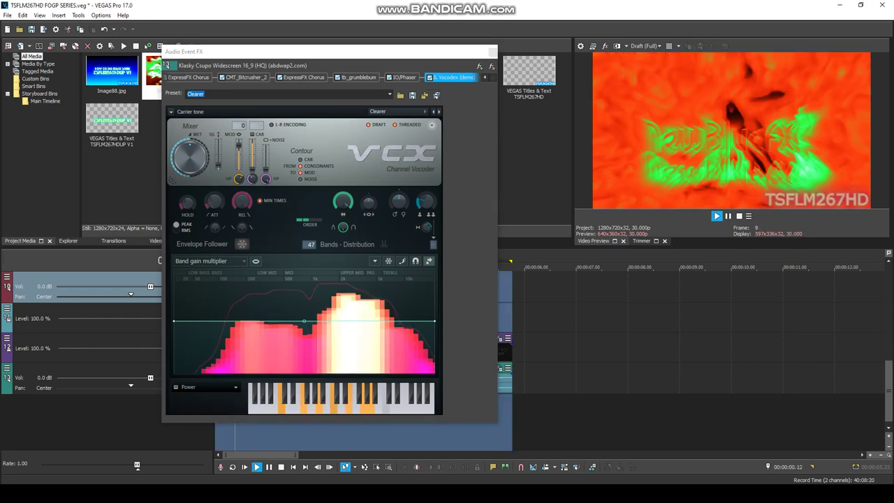
{"action": "key", "text": "space"}
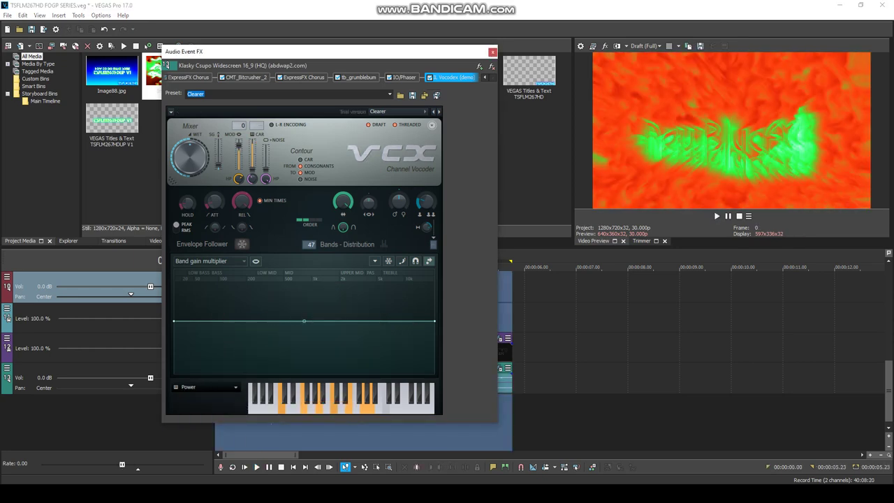
Try the Scythe and Gargling carrier tones in Vocodex while playing the clip.
{"action": "left_click", "coordinate": [207, 387]}
{"action": "left_click", "coordinate": [309, 419]}
{"action": "key", "text": "space"}
{"action": "key", "text": "space"}
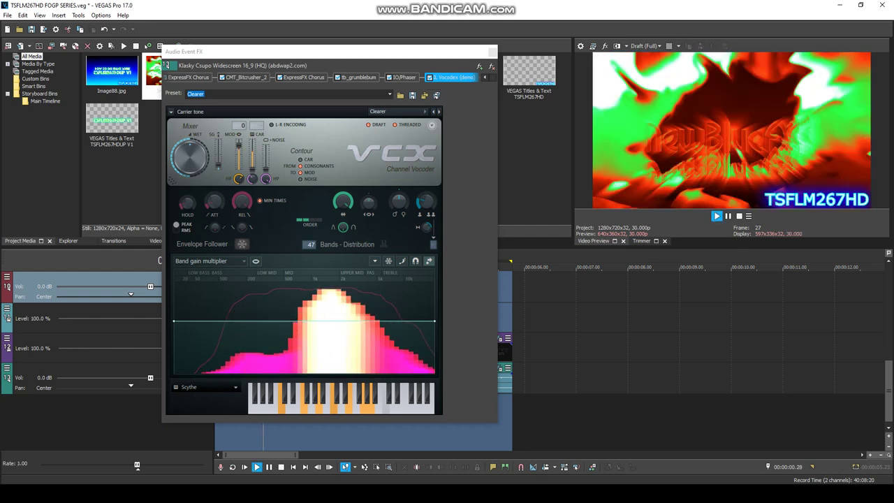
{"action": "key", "text": "space"}
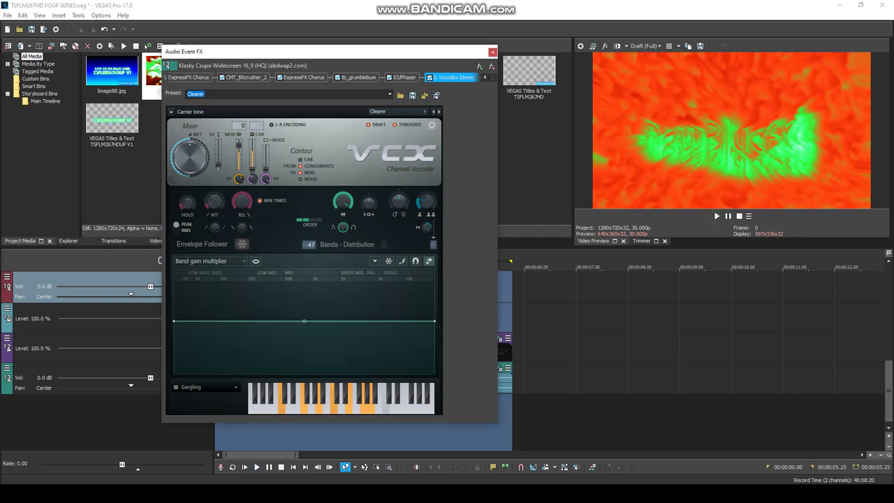
Try the Machine and Pulse carrier tones in Vocodex while playing the clip.
{"action": "left_click", "coordinate": [207, 387]}
{"action": "left_click", "coordinate": [281, 405]}
{"action": "key", "text": "space"}
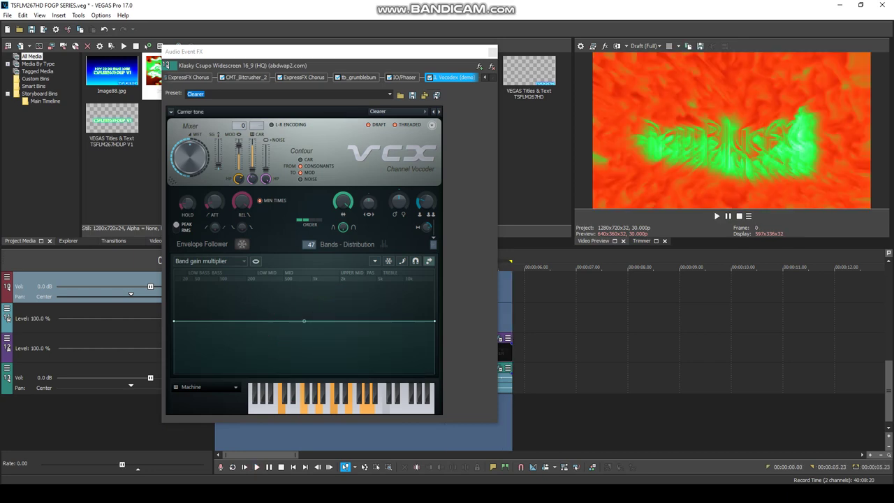
{"action": "left_click", "coordinate": [206, 387]}
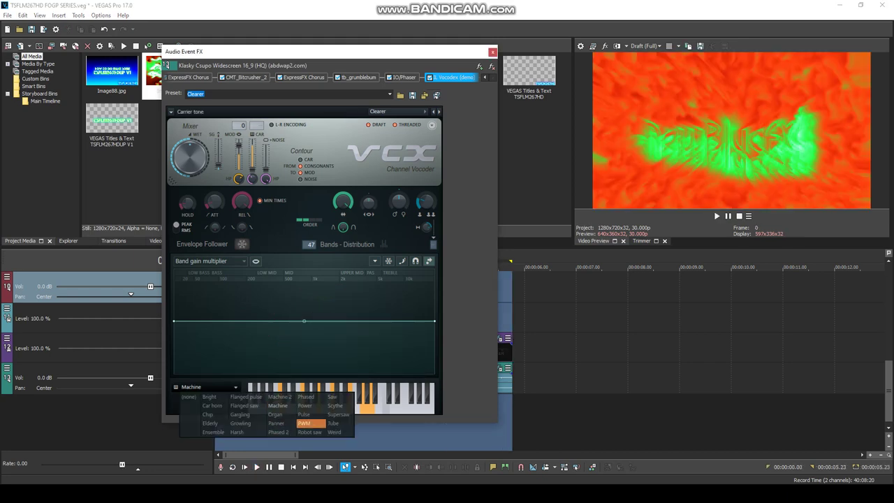
{"action": "left_click", "coordinate": [307, 421]}
{"action": "key", "text": "space"}
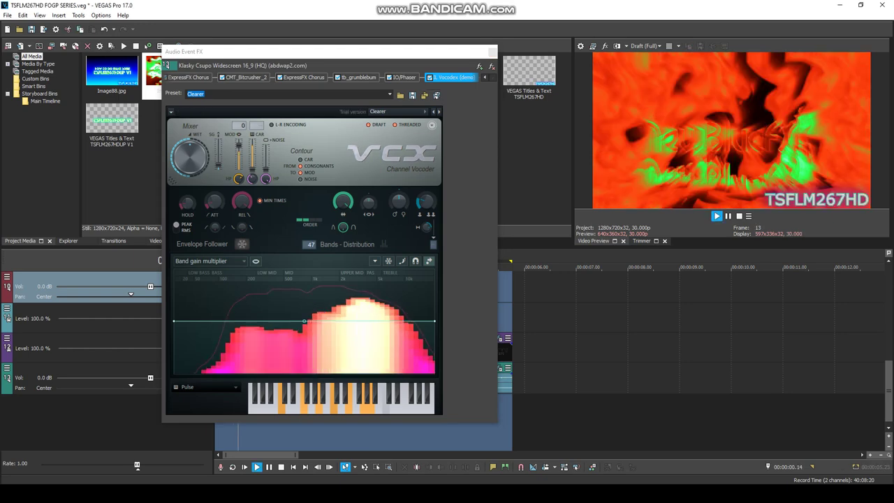
Set the Vocodex carrier tone to Flanged pulse and play the clip to hear it.
{"action": "left_click", "coordinate": [206, 387]}
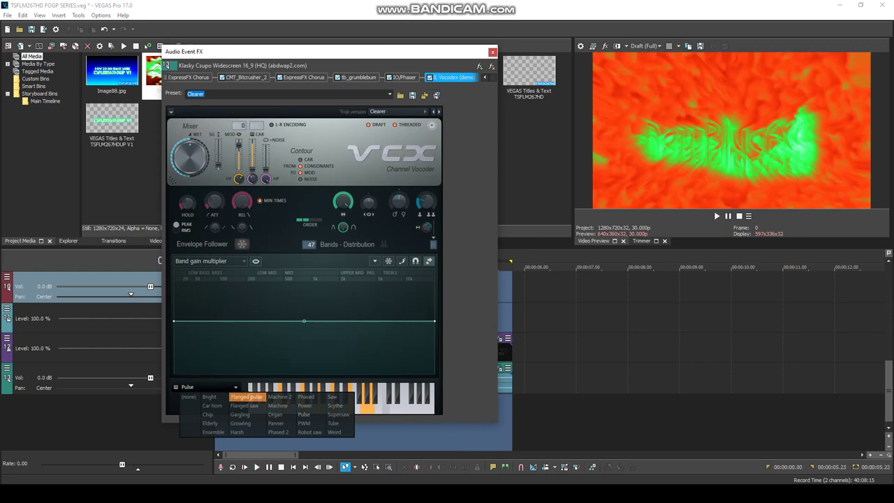
{"action": "left_click", "coordinate": [246, 397]}
{"action": "key", "text": "space"}
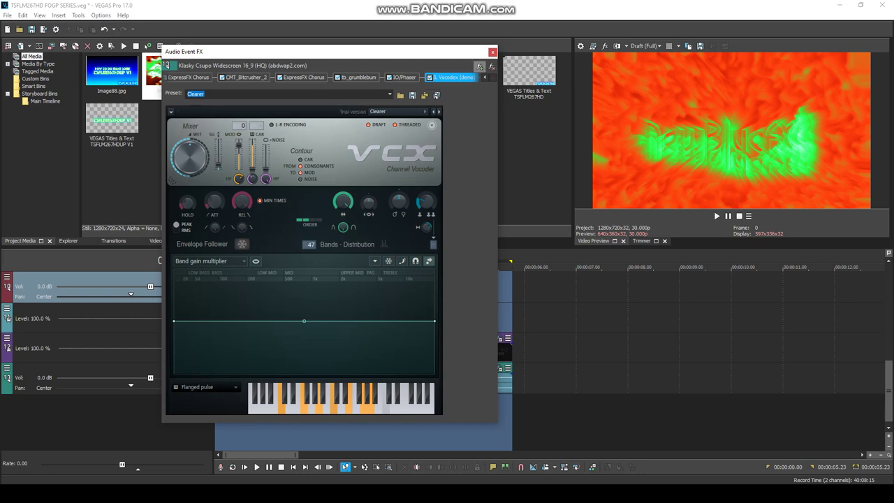
Save the clip's audio effect chain as an FX package named "Santaup V4 CHANGED" and close the plug-in chooser.
{"action": "left_click", "coordinate": [479, 66]}
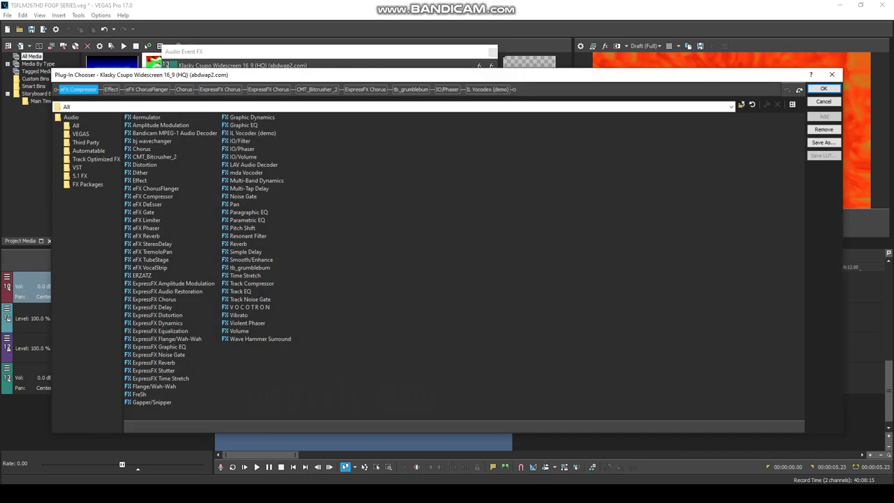
{"action": "left_click", "coordinate": [88, 184]}
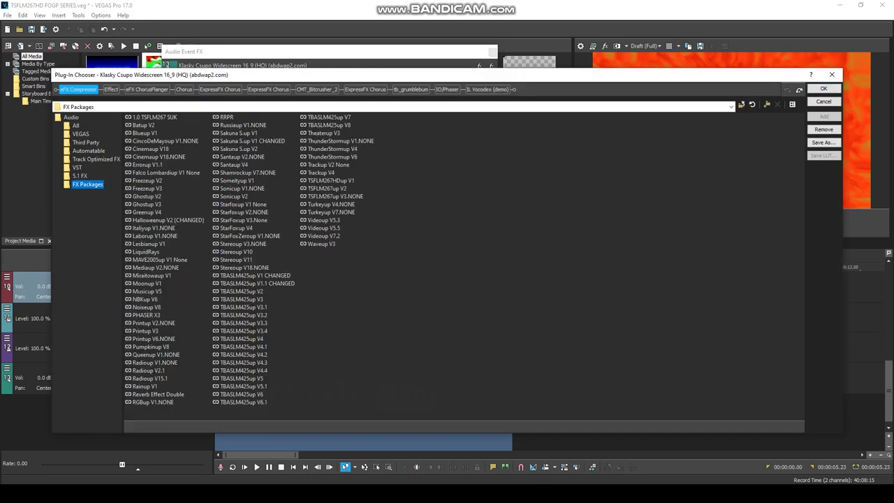
{"action": "left_click", "coordinate": [823, 142]}
{"action": "type", "text": "Sa"}
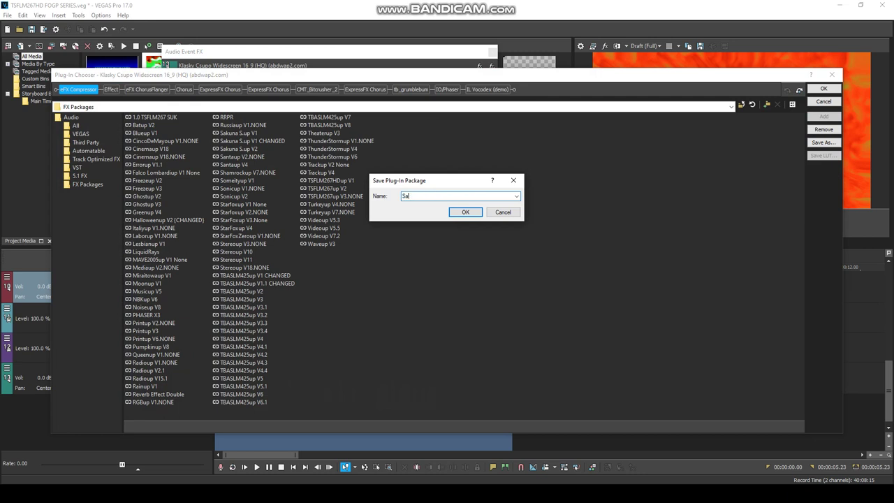
{"action": "type", "text": "ntaup V4 CHANGED"}
{"action": "left_click", "coordinate": [465, 212]}
{"action": "left_click", "coordinate": [824, 89]}
{"action": "key", "text": "super"}
{"action": "key", "text": "Escape"}
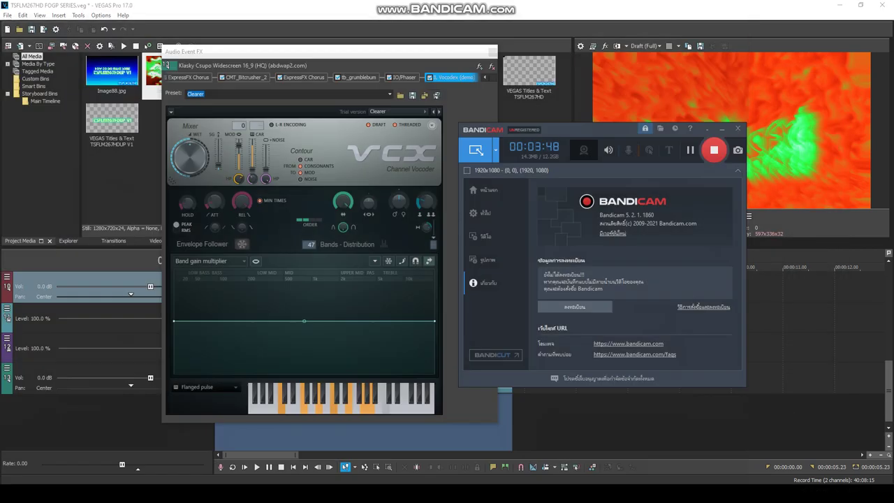